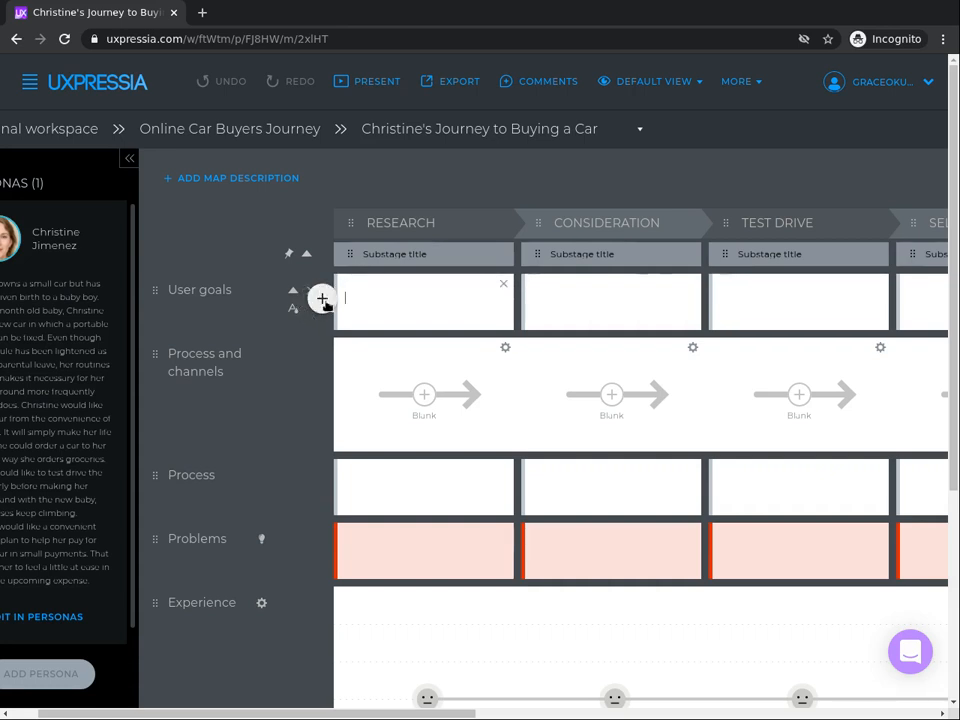
# Step: Add a bulleted list to the Research user goals cell with 'Research options/models of cars' and 'Shortlist candidates'
pyautogui.click(320, 300)
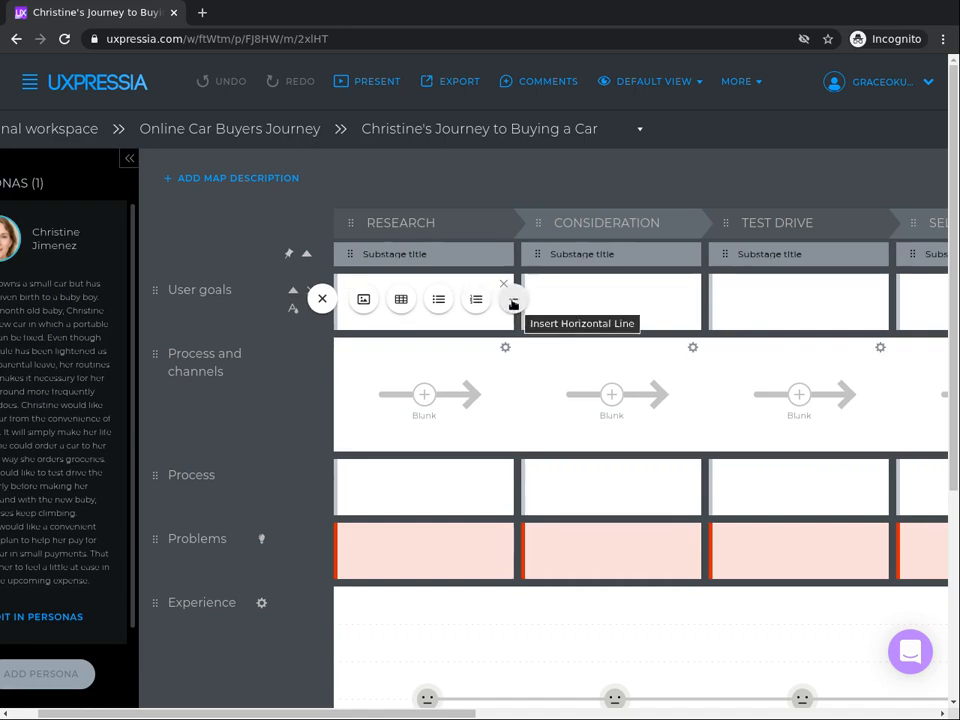
pyautogui.moveTo(193, 287)
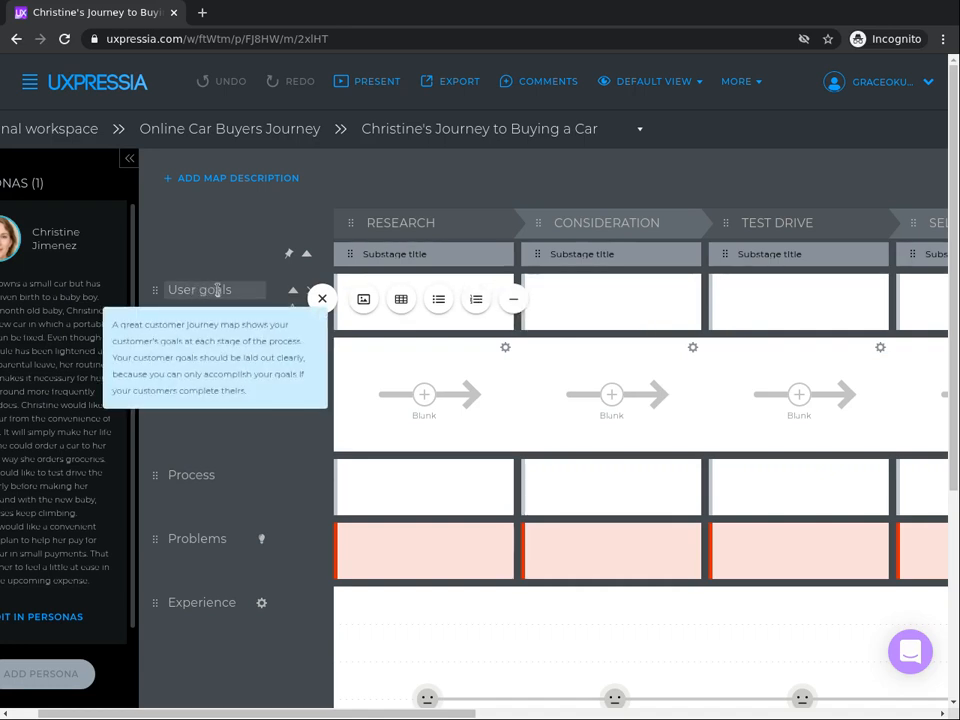
pyautogui.click(439, 300)
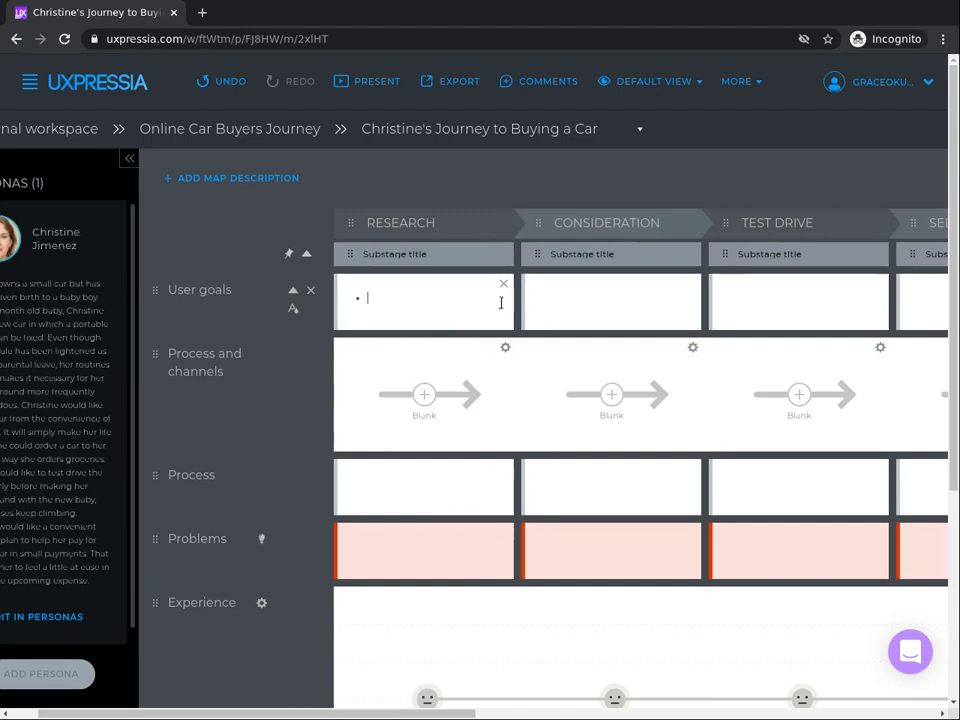
pyautogui.write('Rosearch ')
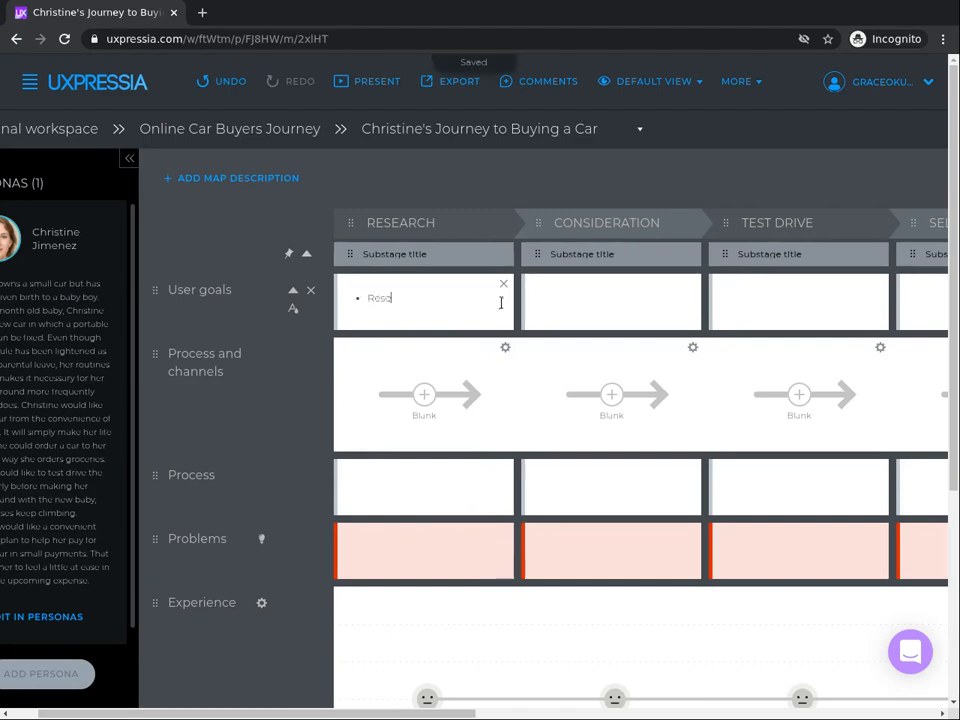
pyautogui.write('op')
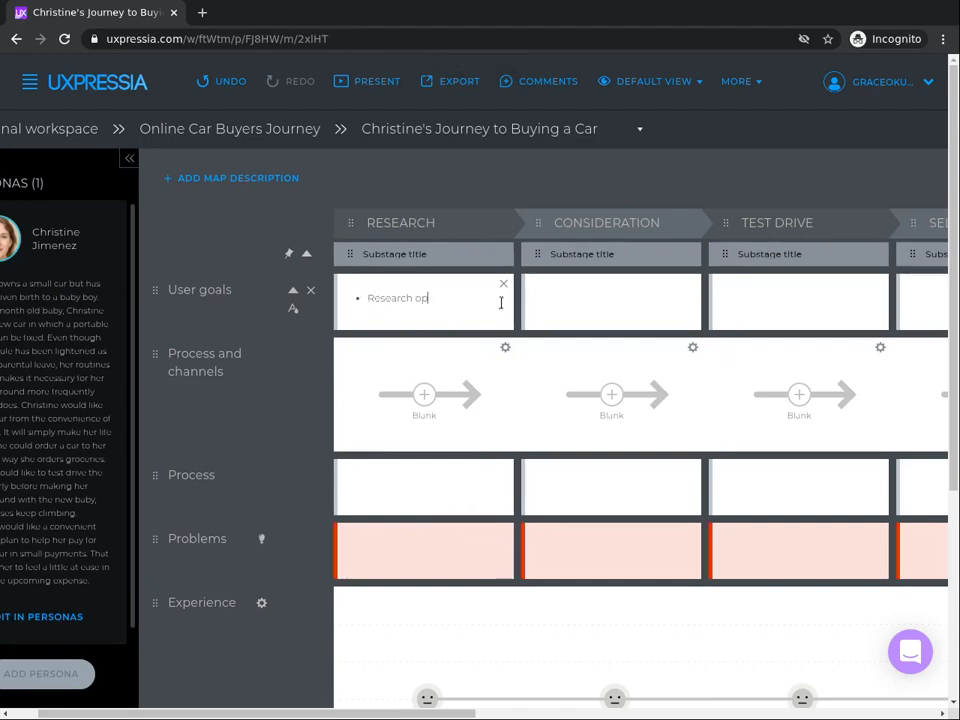
pyautogui.write('tions/mod')
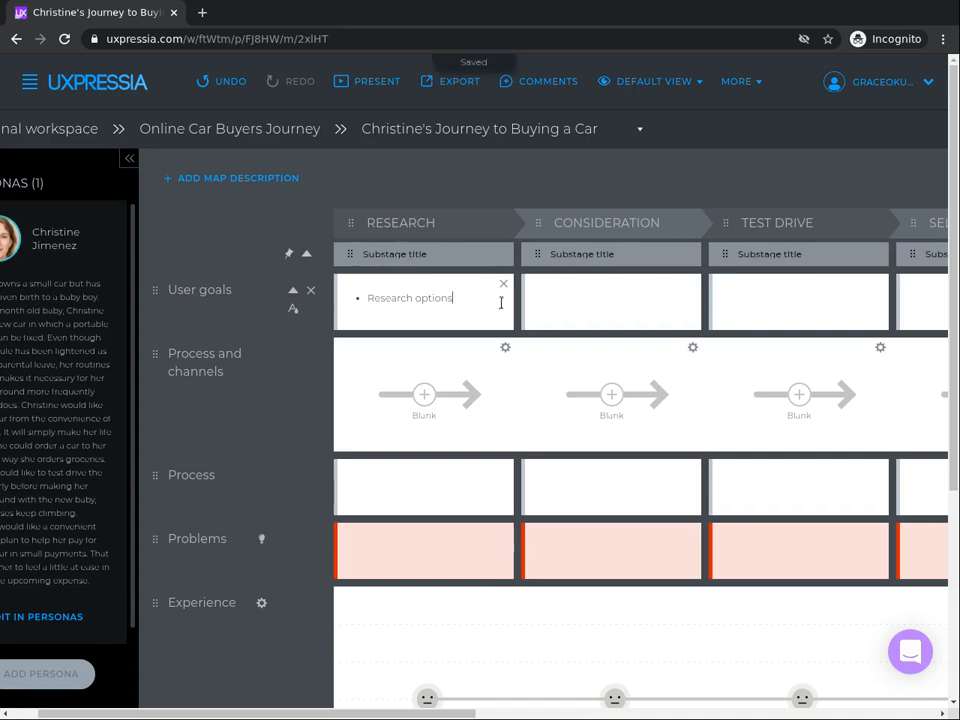
pyautogui.write('els of ca')
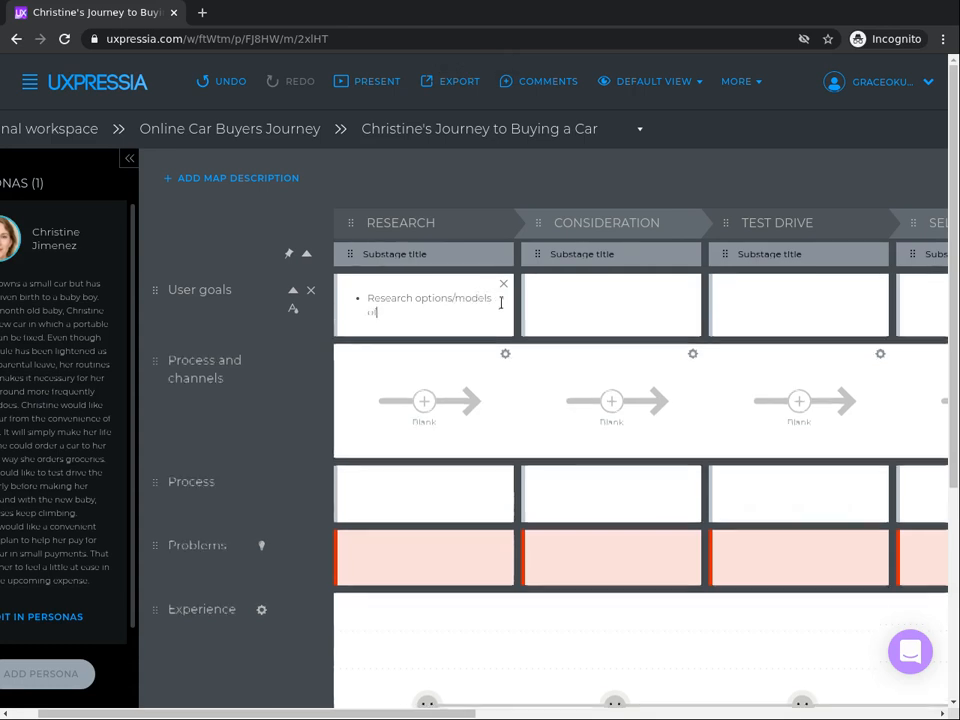
pyautogui.write('rs')
pyautogui.press('Return')
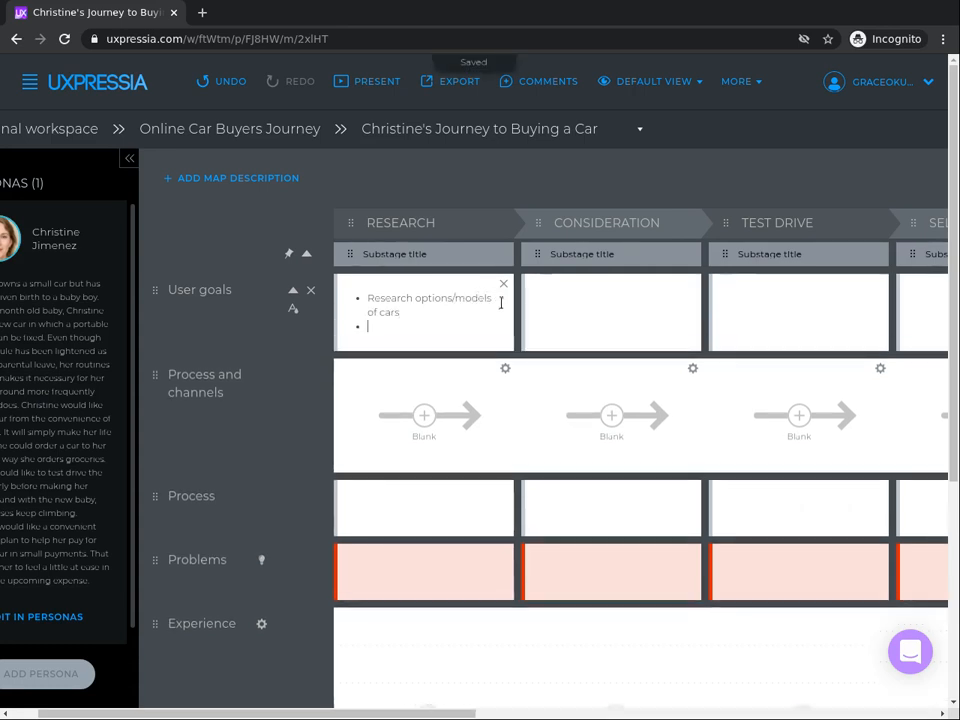
pyautogui.write('Short')
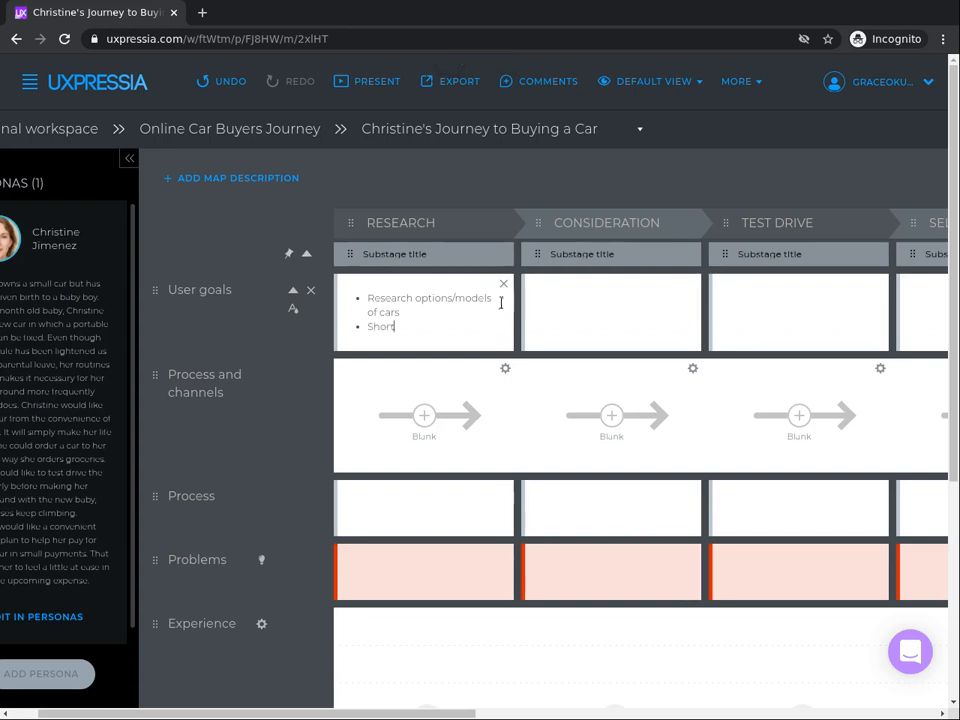
pyautogui.write('list candidates')
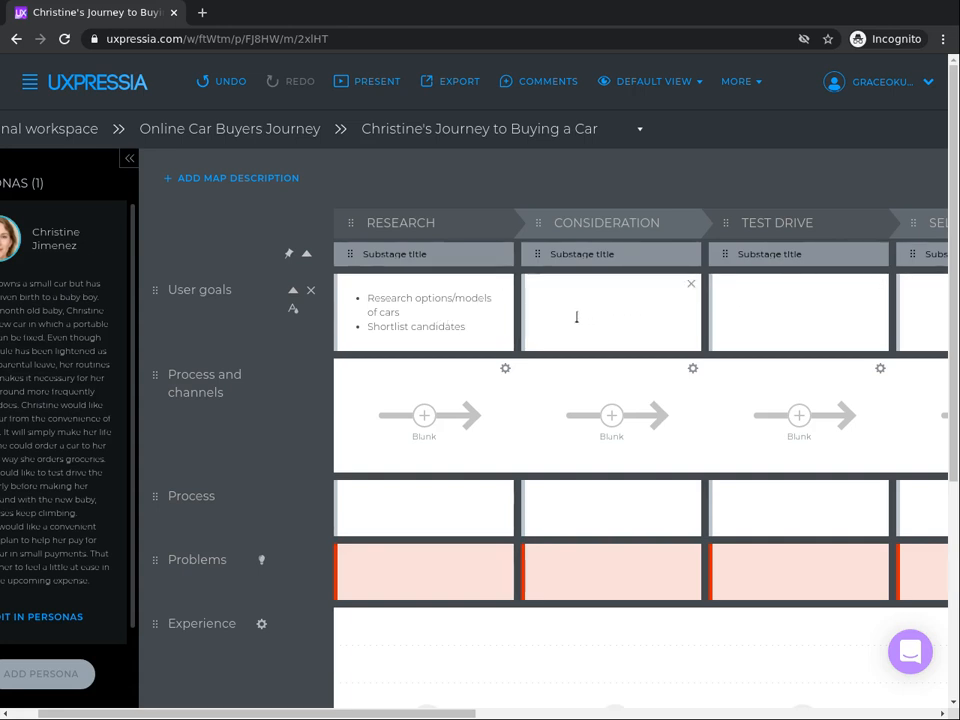
# Step: Add a bulleted goal 'Price models and configurations' to the Consideration user goals cell, correcting the misspelled last word
pyautogui.moveTo(508, 300)
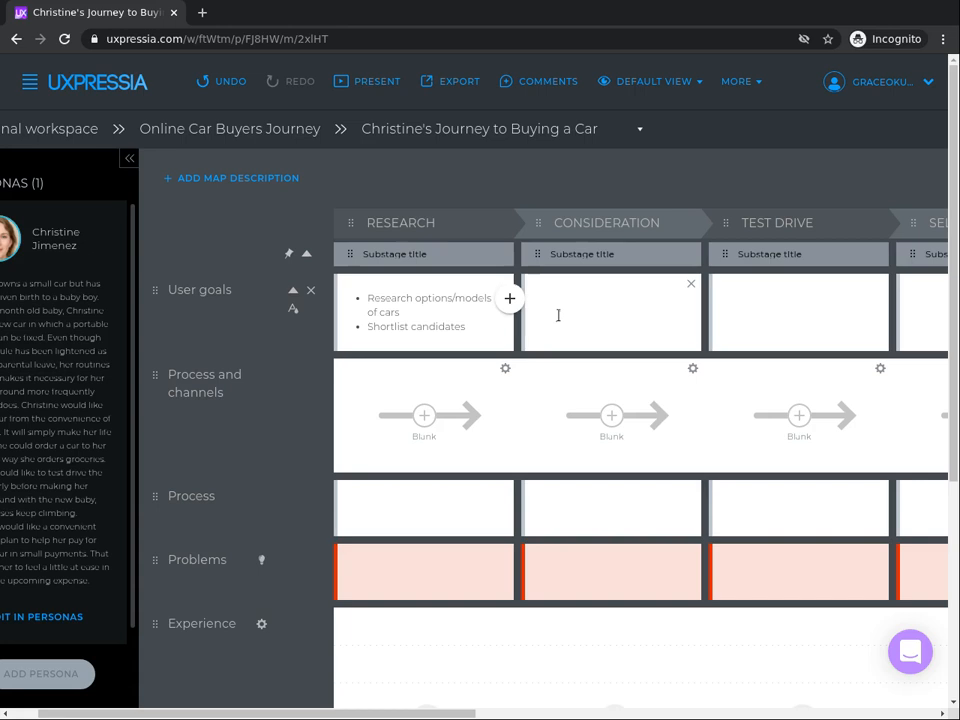
pyautogui.click(509, 300)
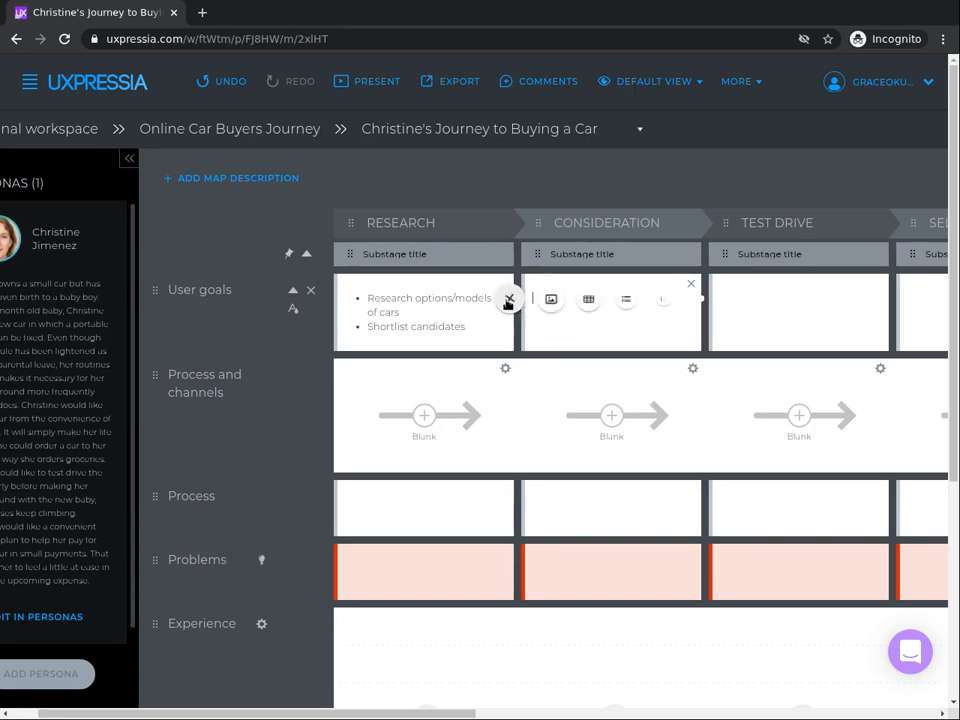
pyautogui.click(625, 302)
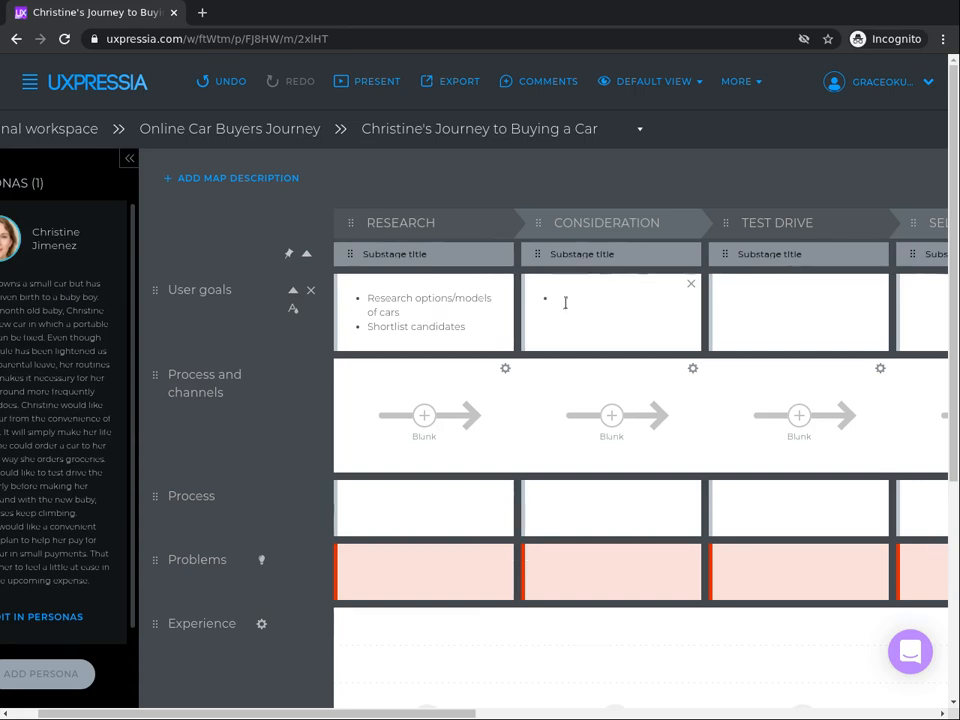
pyautogui.write('Price m')
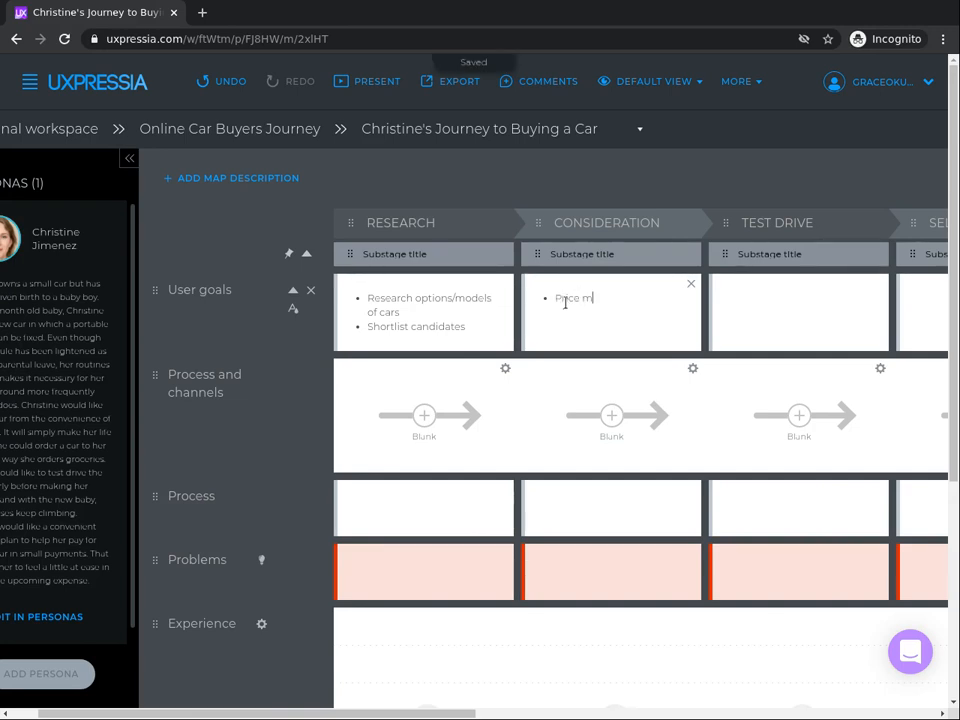
pyautogui.write('odels and configurtion')
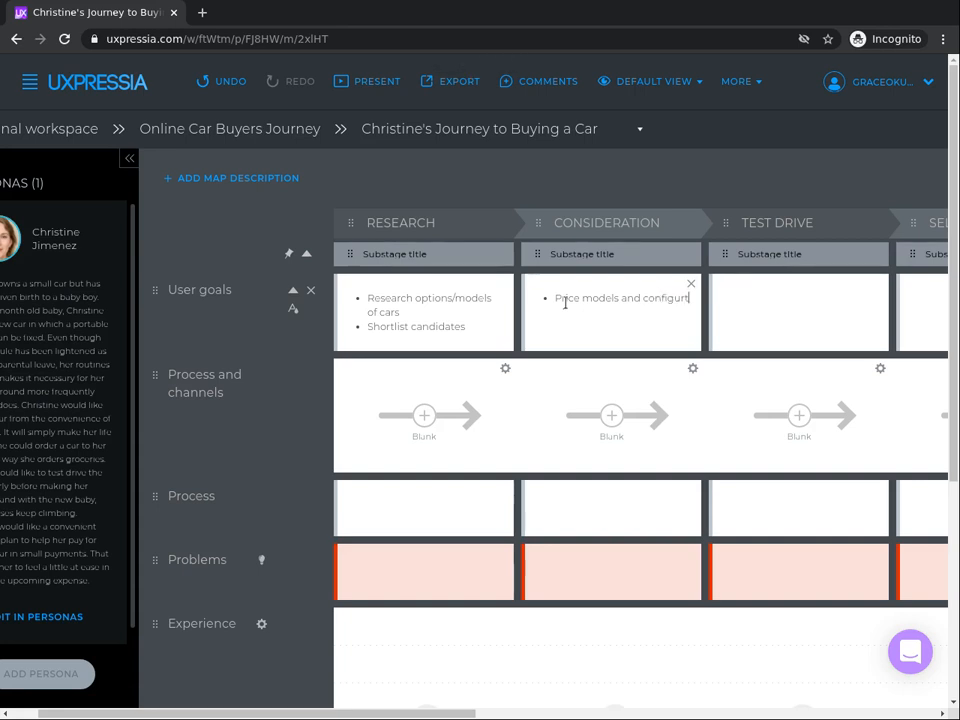
pyautogui.write('s')
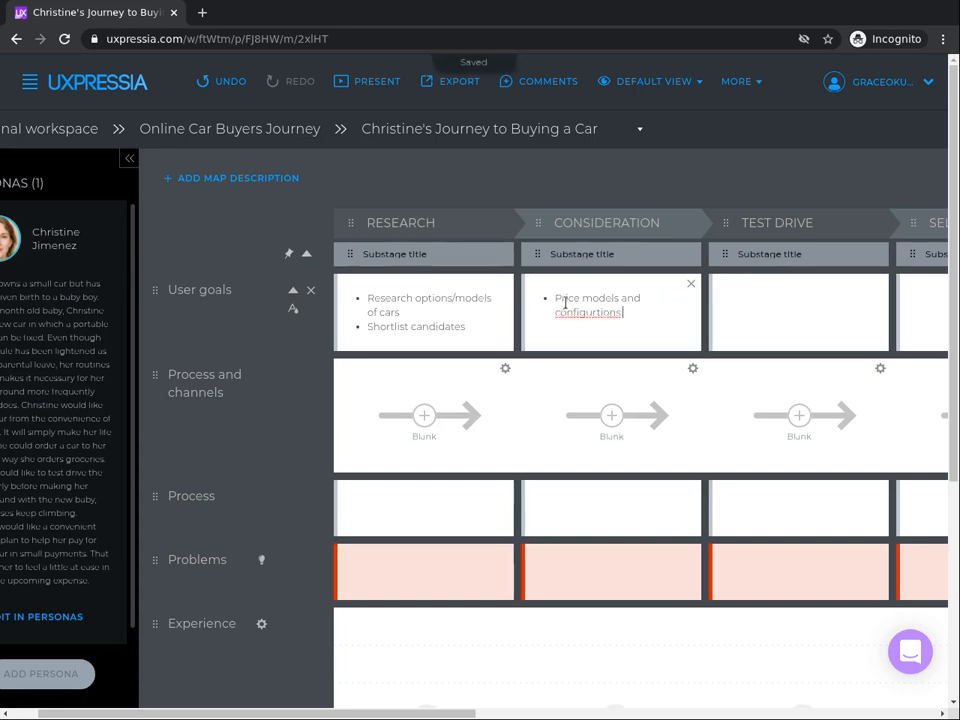
pyautogui.write('.')
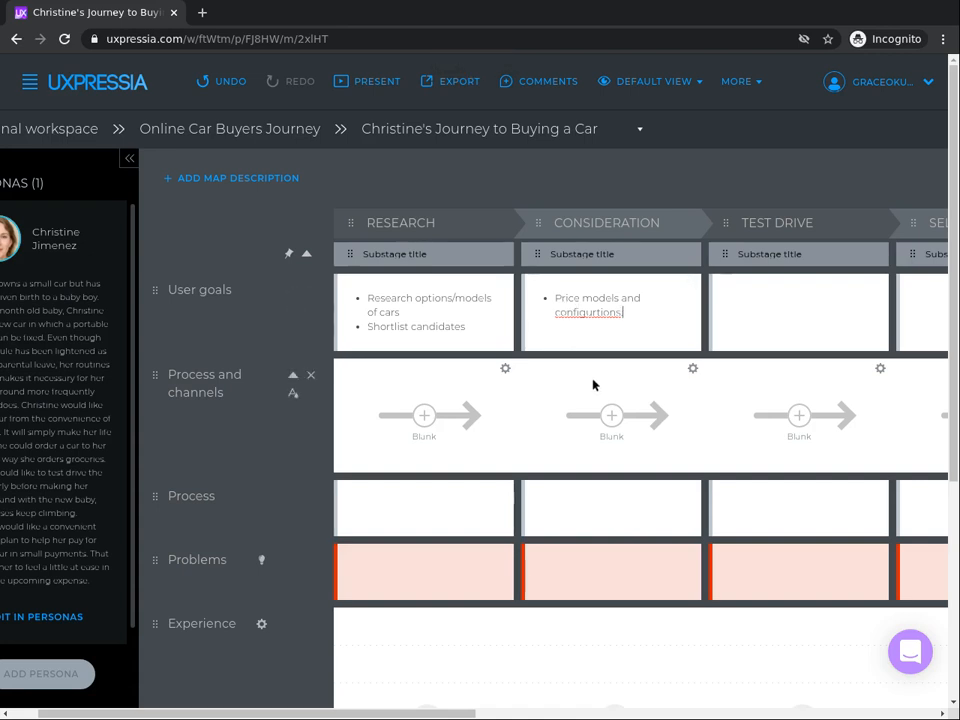
pyautogui.hotkey('shift', 'Home')
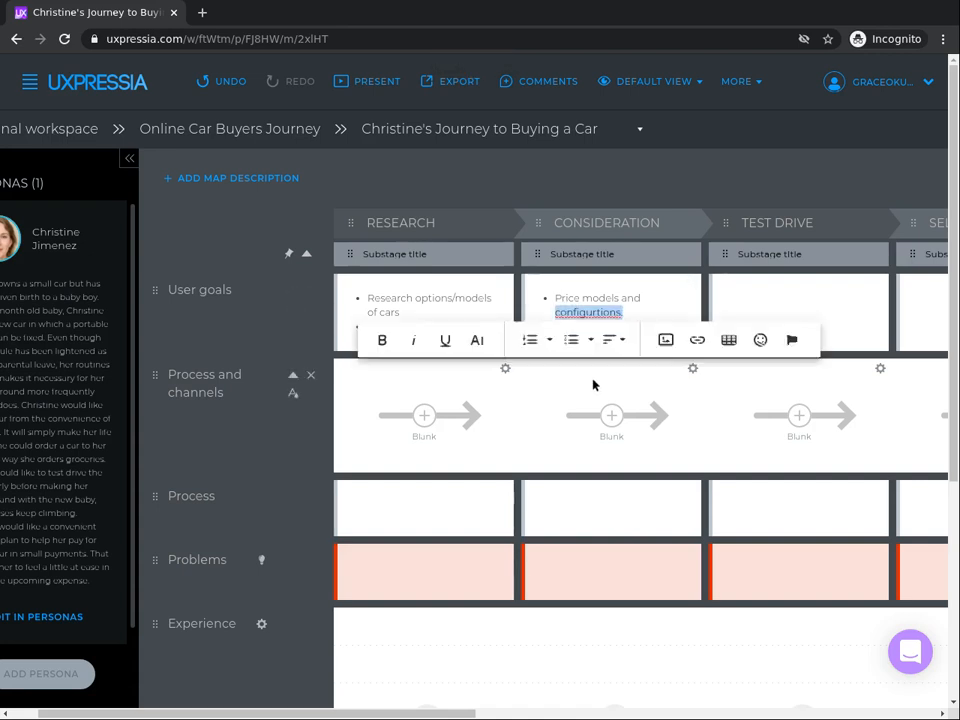
pyautogui.write('configur')
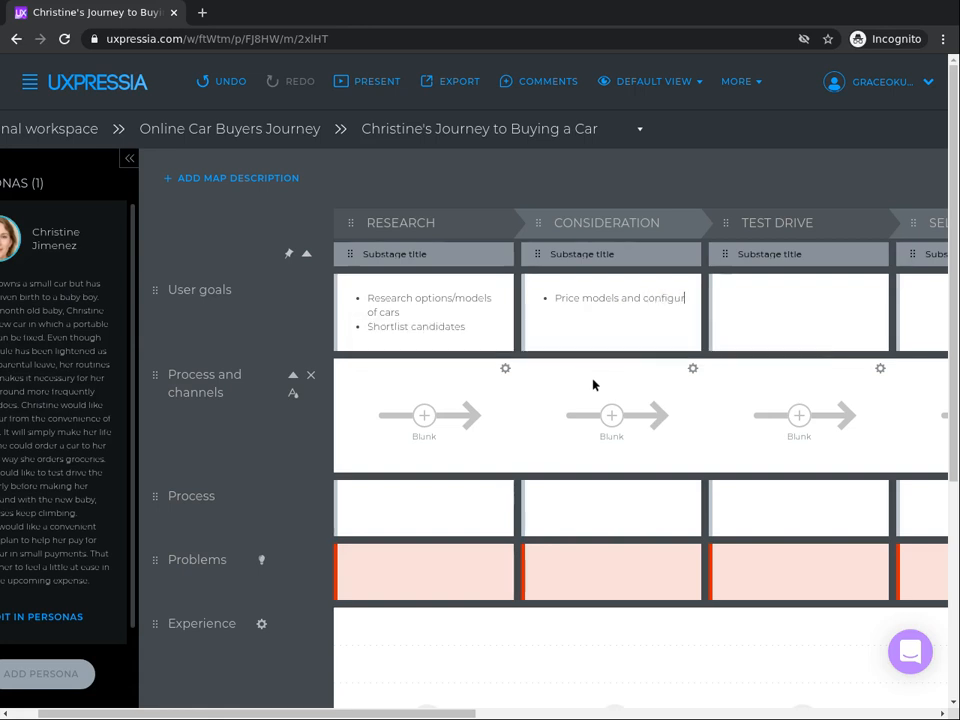
pyautogui.write('ations')
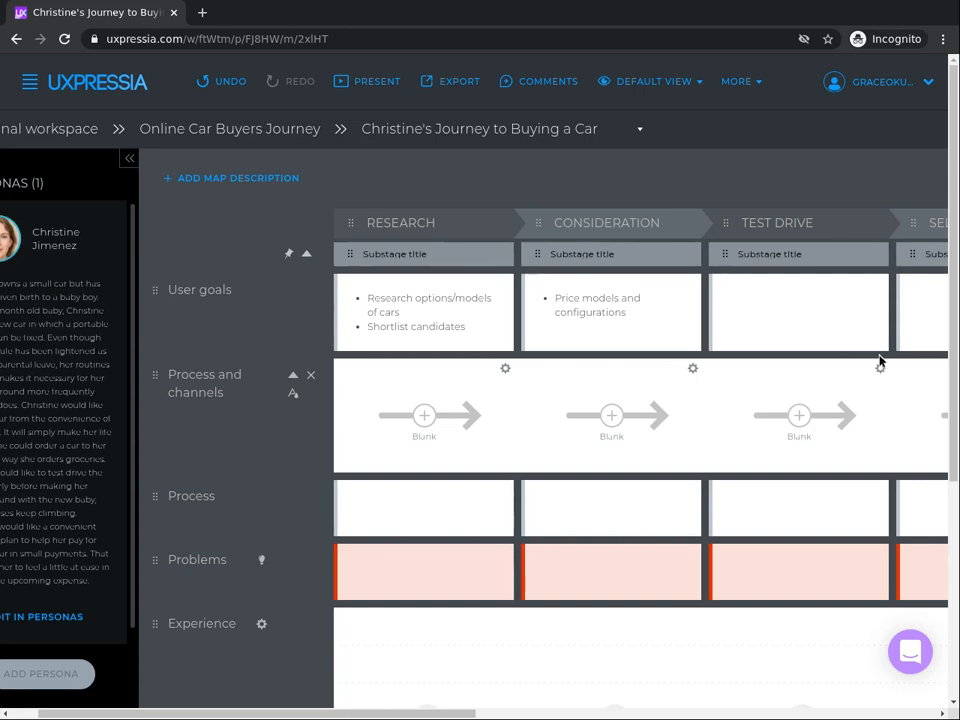
# Step: Scroll across all stages of the map to review the user goals entered for each stage
pyautogui.hscroll(3, 289, 321)
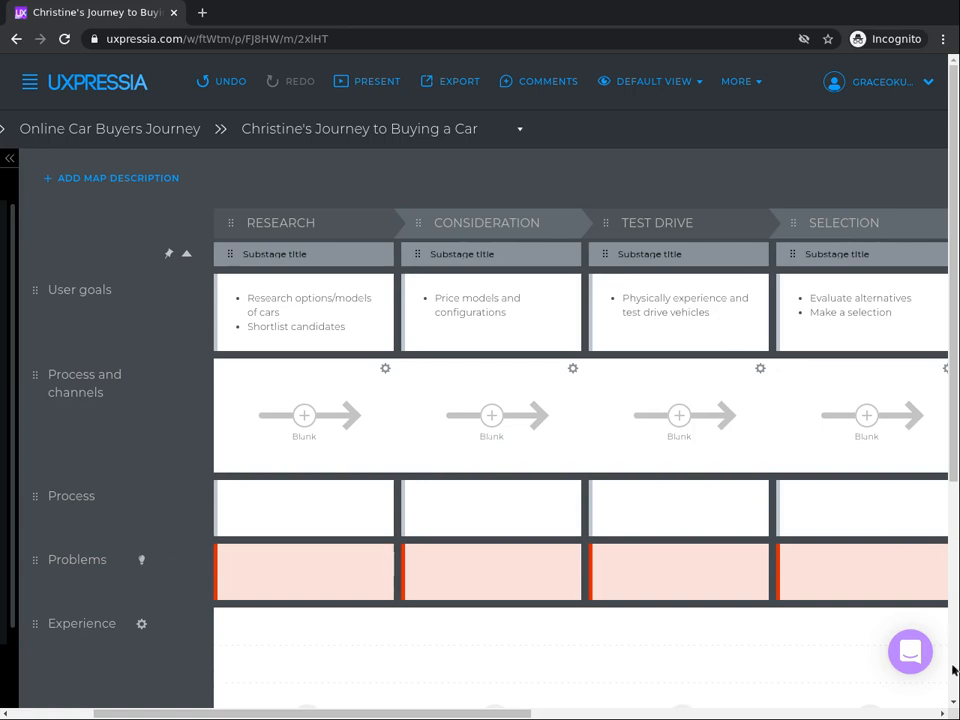
pyautogui.click(941, 713)
pyautogui.click(941, 714)
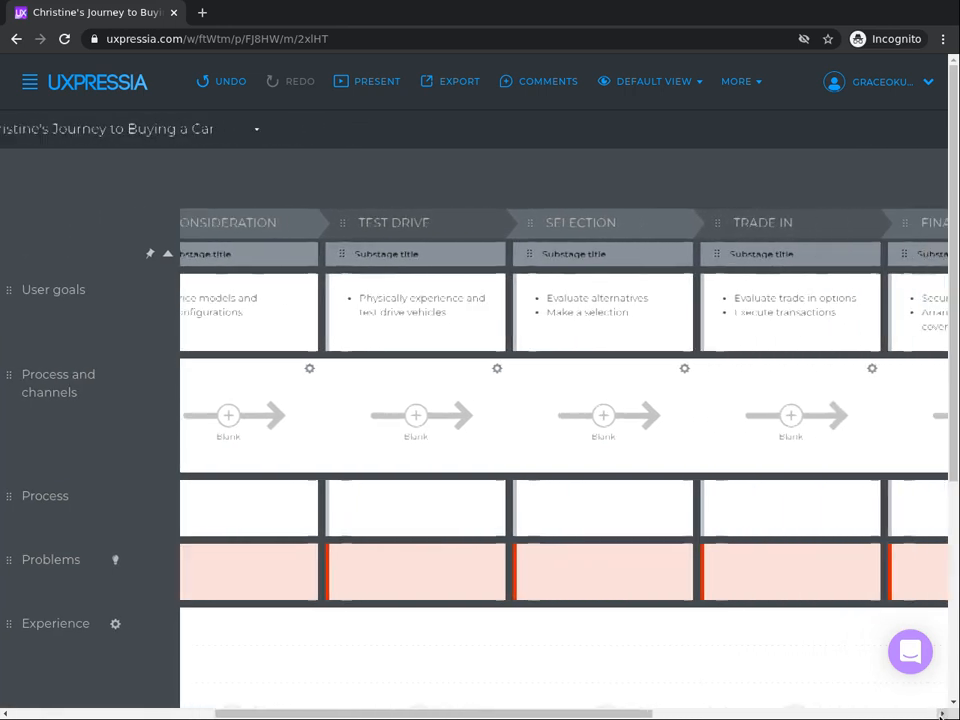
pyautogui.click(941, 714)
pyautogui.click(941, 714)
pyautogui.click(941, 714)
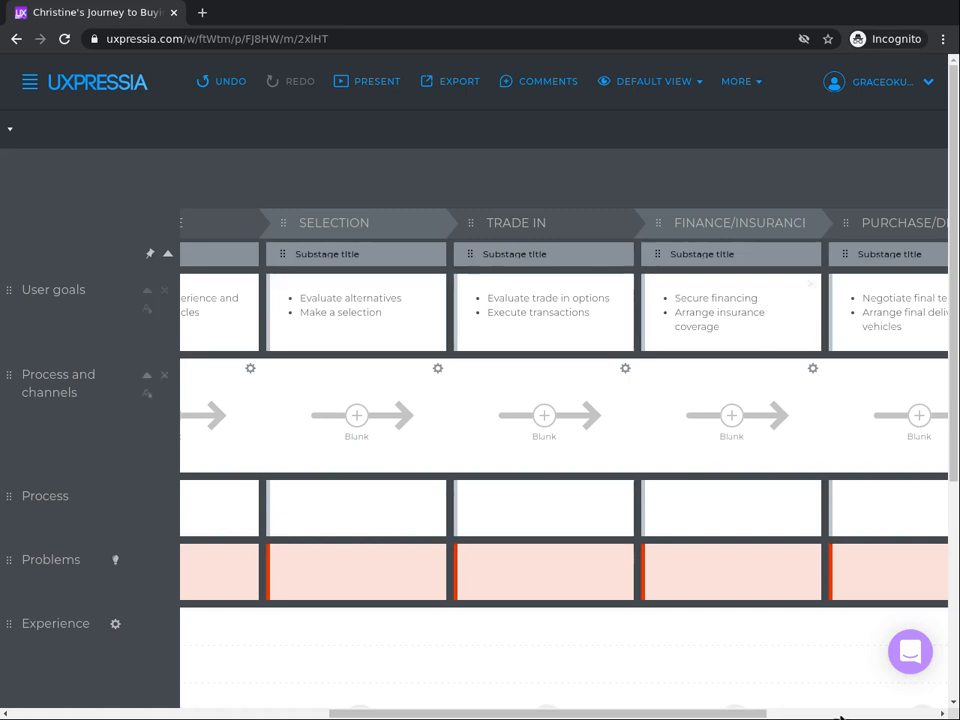
pyautogui.click(942, 714)
pyautogui.click(942, 714)
pyautogui.click(942, 714)
pyautogui.click(942, 714)
pyautogui.click(942, 714)
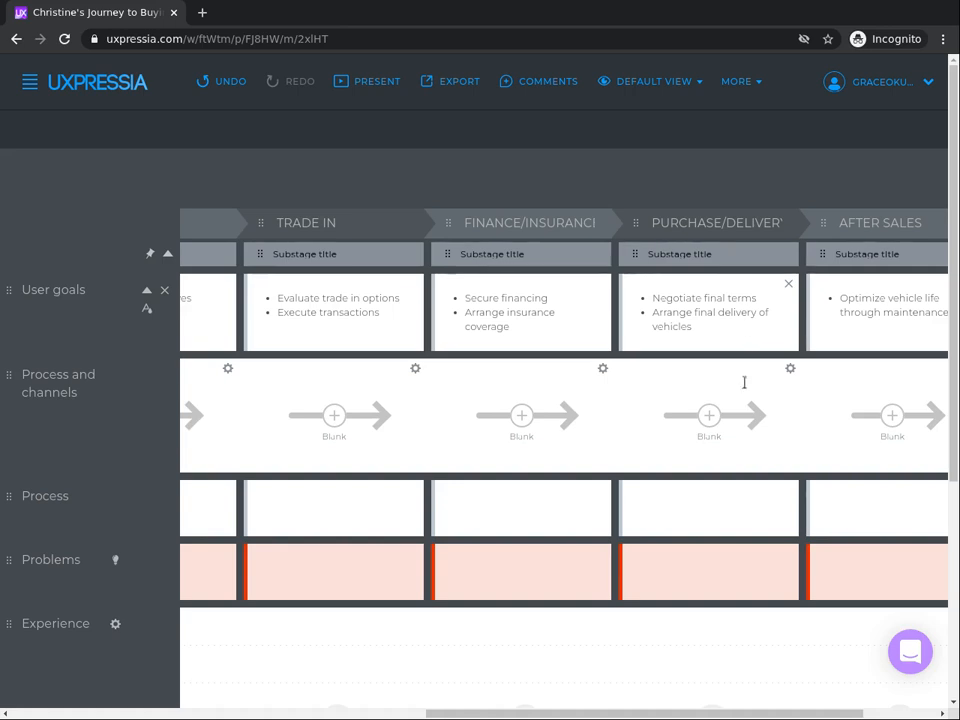
pyautogui.click(942, 714)
pyautogui.click(942, 714)
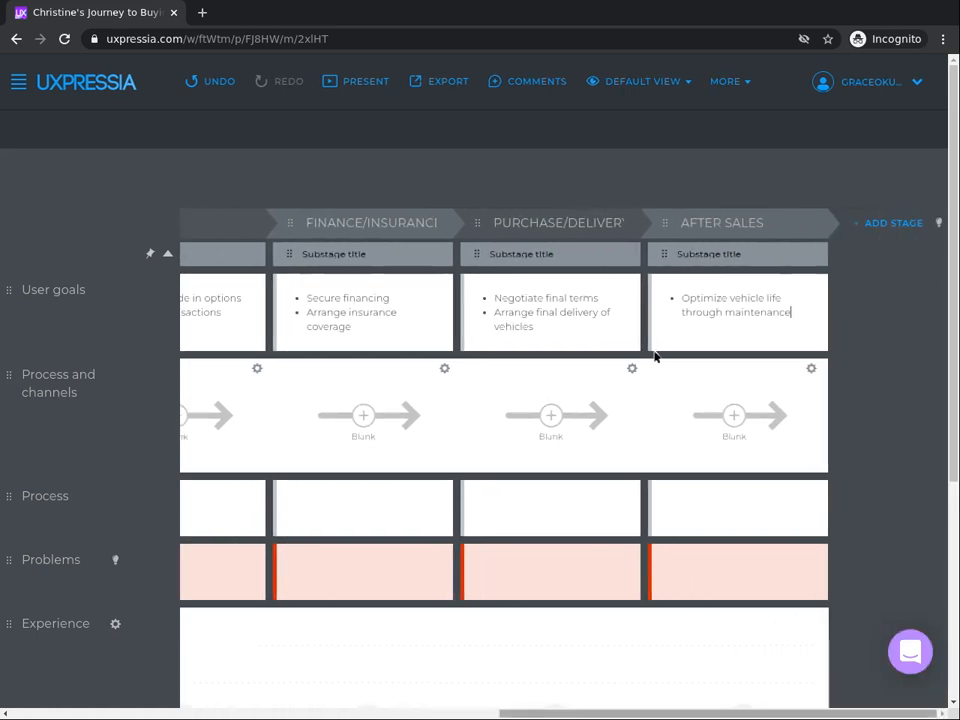
pyautogui.click(724, 318)
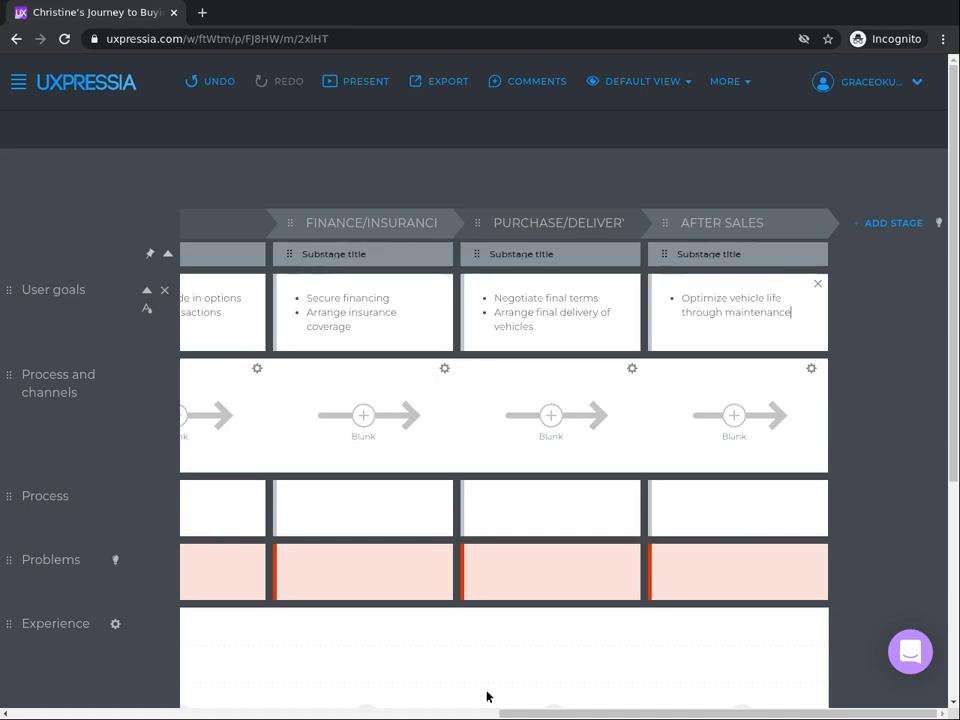
pyautogui.click(300, 703)
pyautogui.click(307, 714)
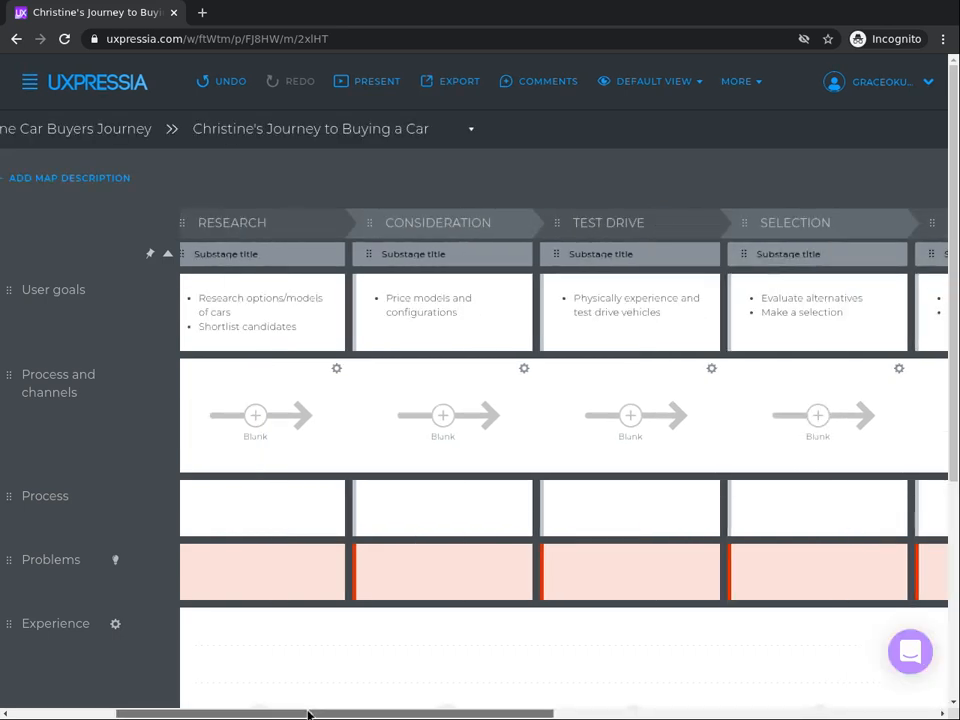
pyautogui.click(242, 303)
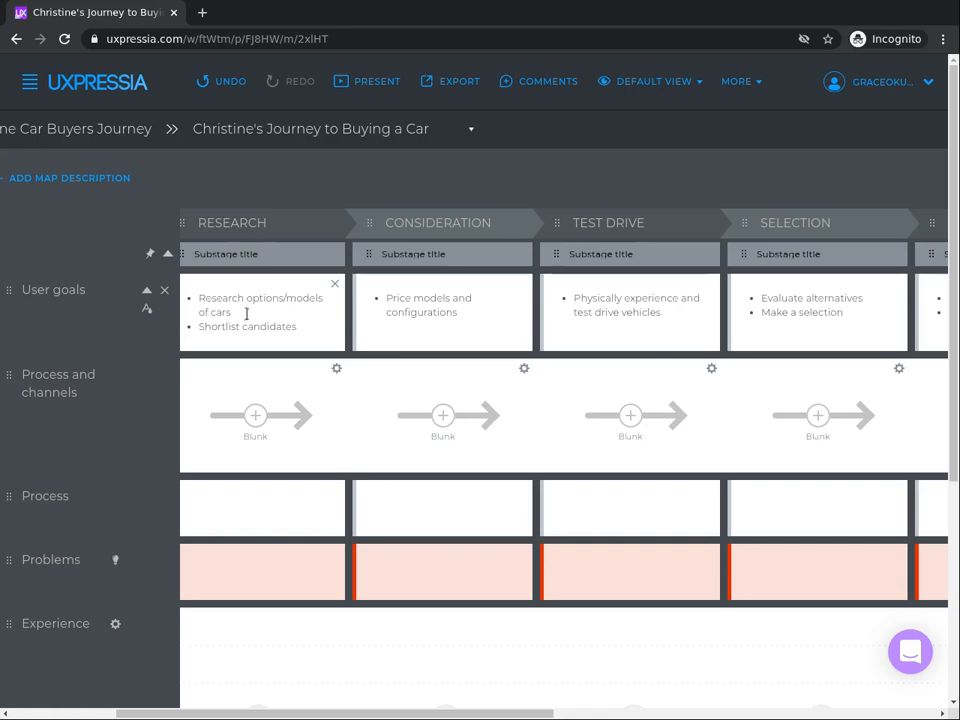